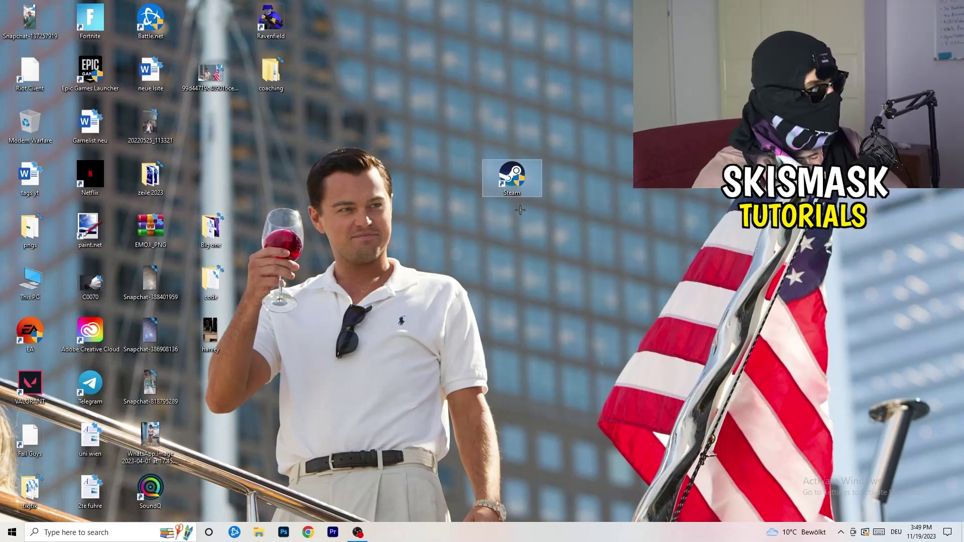
Review the Steam desktop shortcut's compatibility mode and administrator settings, and accept its properties.
{"action": "right_click", "coordinate": [517, 177]}
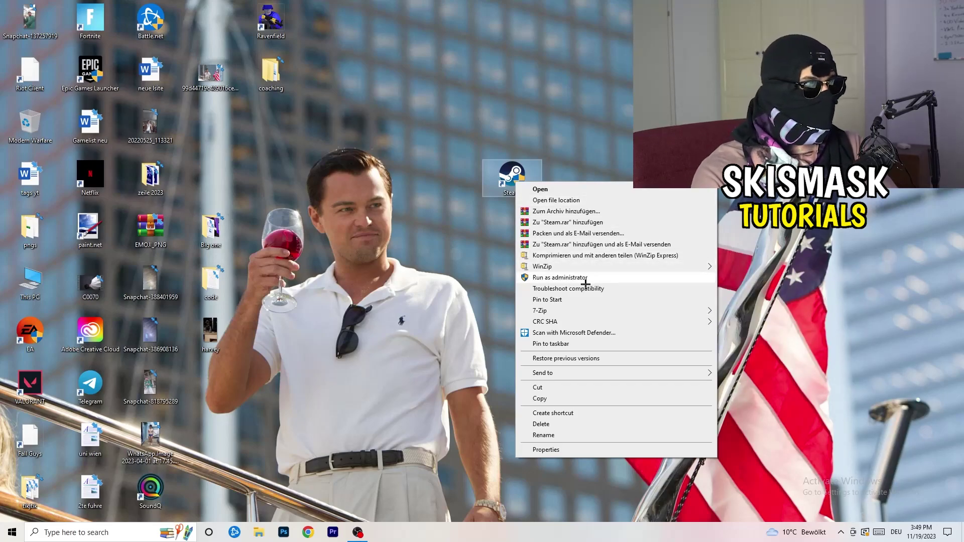
{"action": "left_click", "coordinate": [547, 450]}
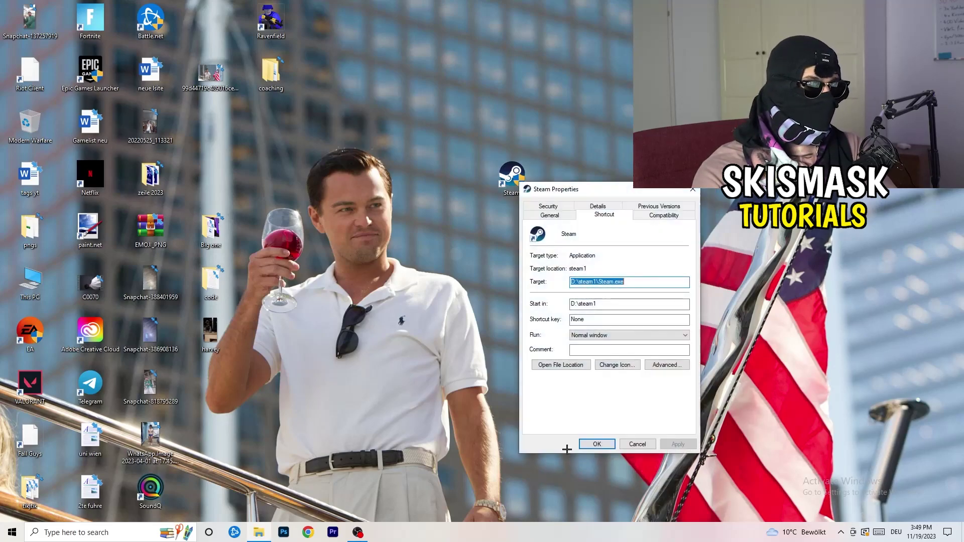
{"action": "left_click_drag", "start_coordinate": [603, 189], "coordinate": [429, 140]}
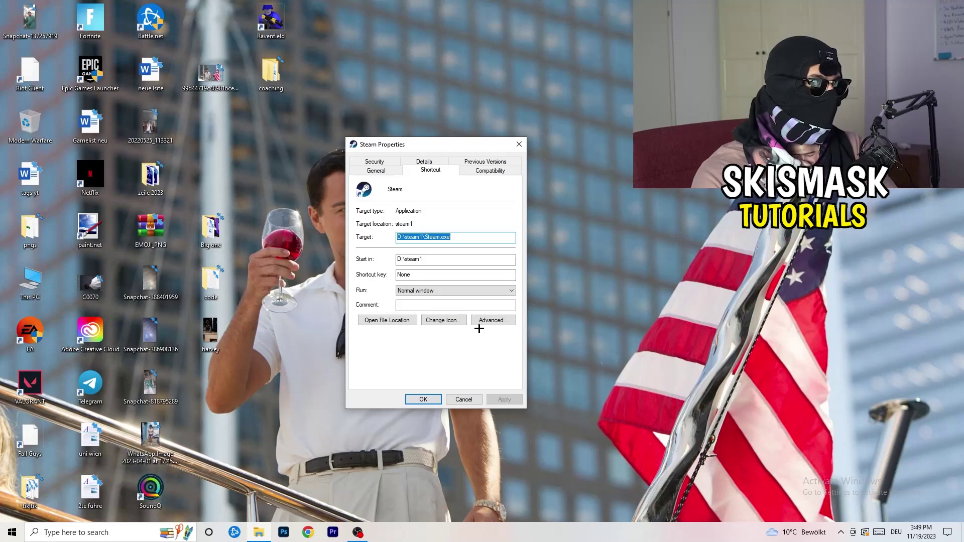
{"action": "left_click", "coordinate": [492, 171]}
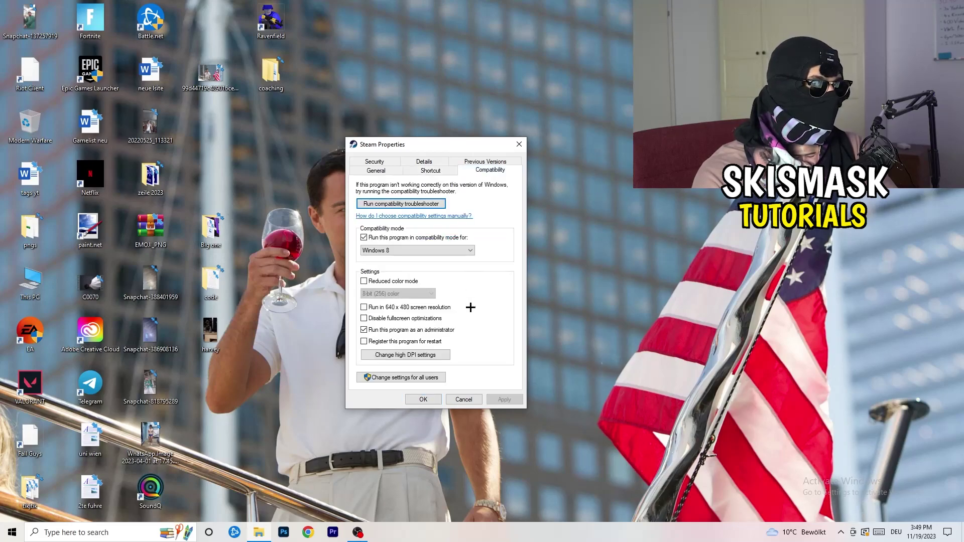
{"action": "left_click_drag", "start_coordinate": [444, 146], "coordinate": [557, 104]}
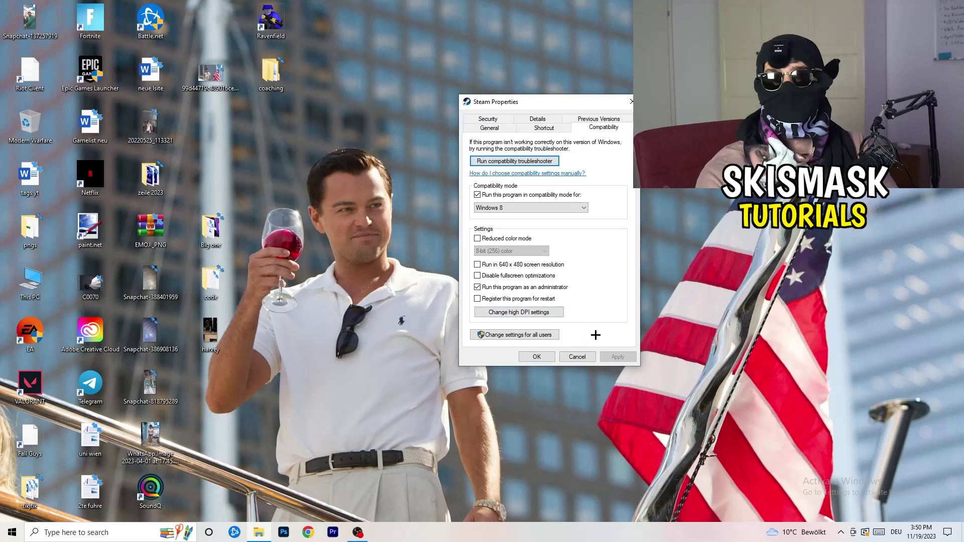
{"action": "left_click", "coordinate": [546, 360]}
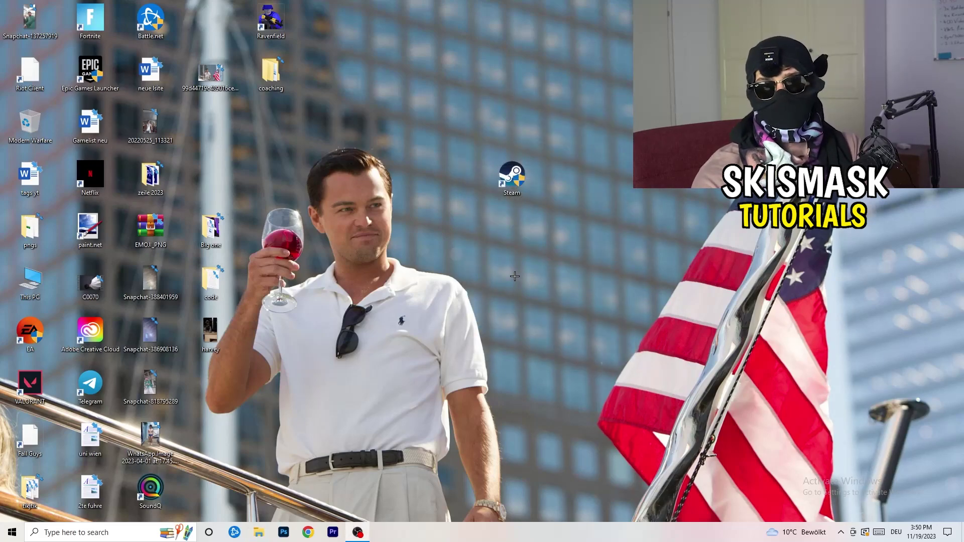
Move the Steam shortcut closer to the other desktop icons and recheck its compatibility settings.
{"action": "left_click_drag", "start_coordinate": [512, 177], "coordinate": [456, 179]}
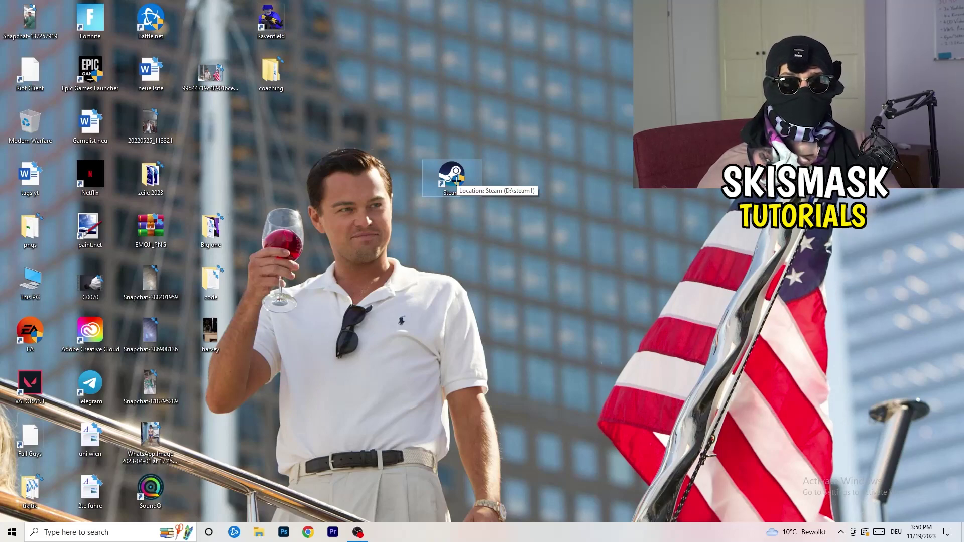
{"action": "left_click_drag", "start_coordinate": [456, 180], "coordinate": [332, 179]}
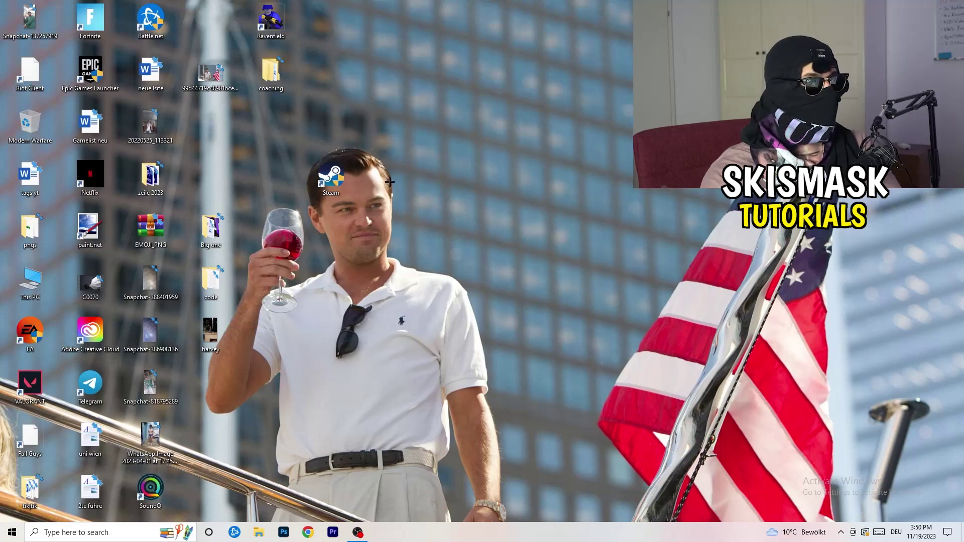
{"action": "right_click", "coordinate": [332, 187]}
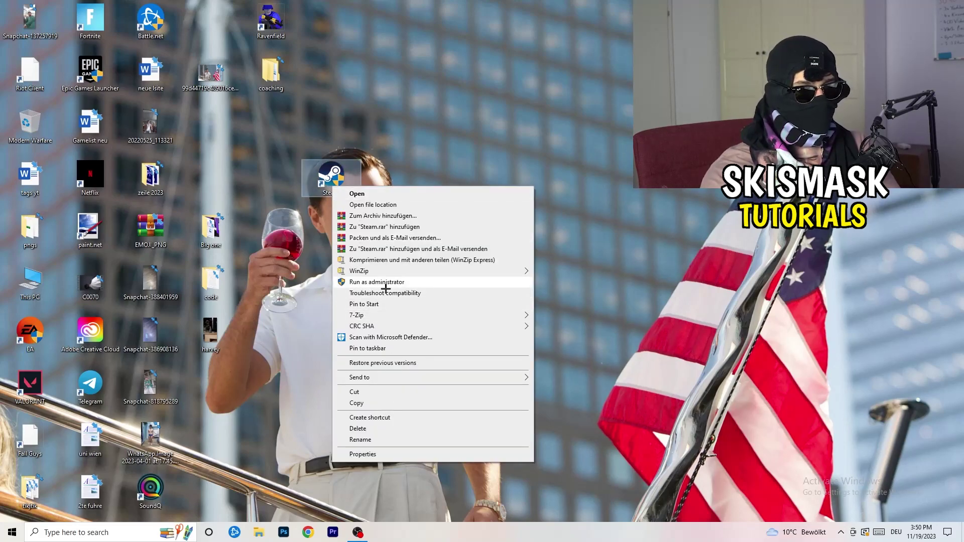
{"action": "left_click", "coordinate": [362, 454]}
{"action": "left_click", "coordinate": [481, 220]}
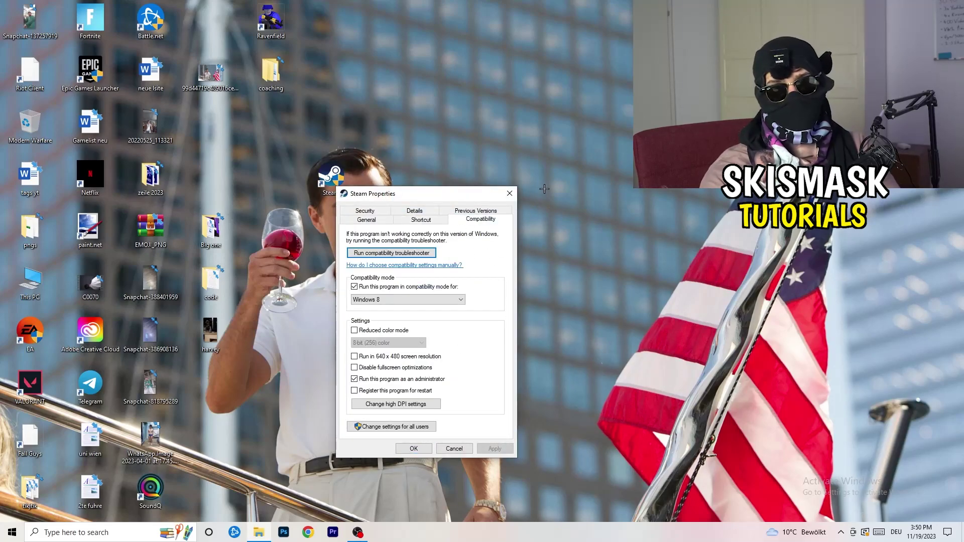
{"action": "left_click", "coordinate": [510, 194]}
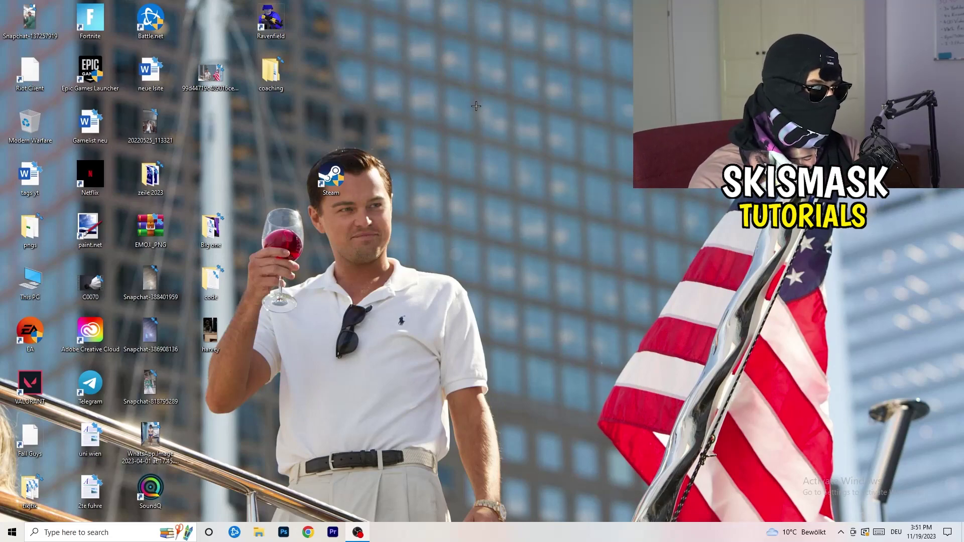
Open Task Manager and maximize its window.
{"action": "mouse_move", "coordinate": [487, 540]}
{"action": "left_mouse_down"}
{"action": "mouse_move", "coordinate": [823, 279]}
{"action": "mouse_move", "coordinate": [542, 468]}
{"action": "mouse_move", "coordinate": [491, 512]}
{"action": "mouse_move", "coordinate": [491, 535]}
{"action": "left_mouse_up"}
{"action": "right_click", "coordinate": [491, 535]}
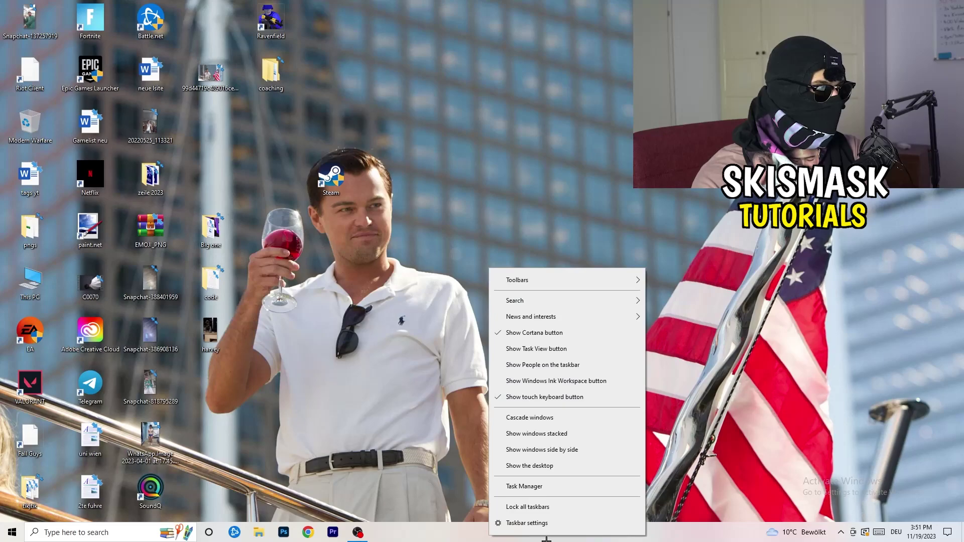
{"action": "left_click", "coordinate": [538, 487]}
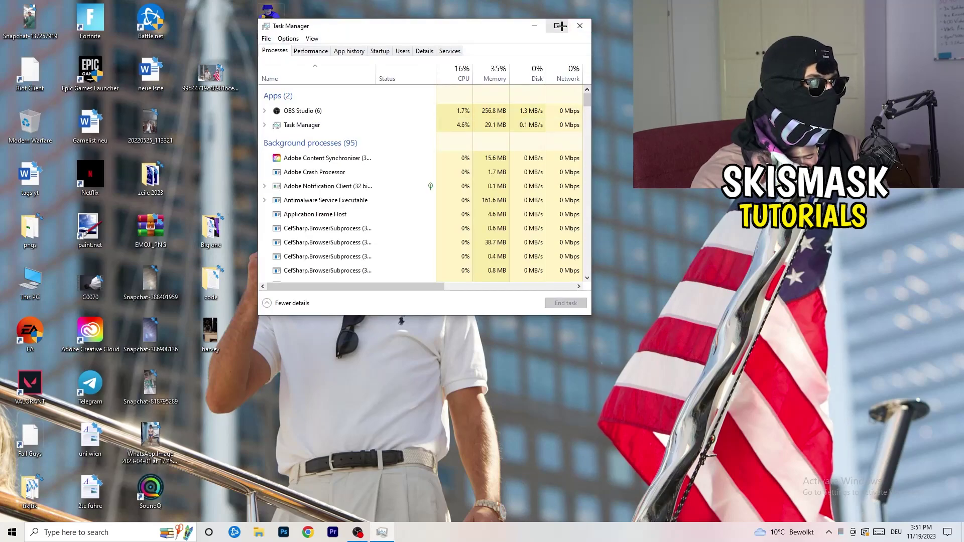
{"action": "left_click", "coordinate": [556, 21]}
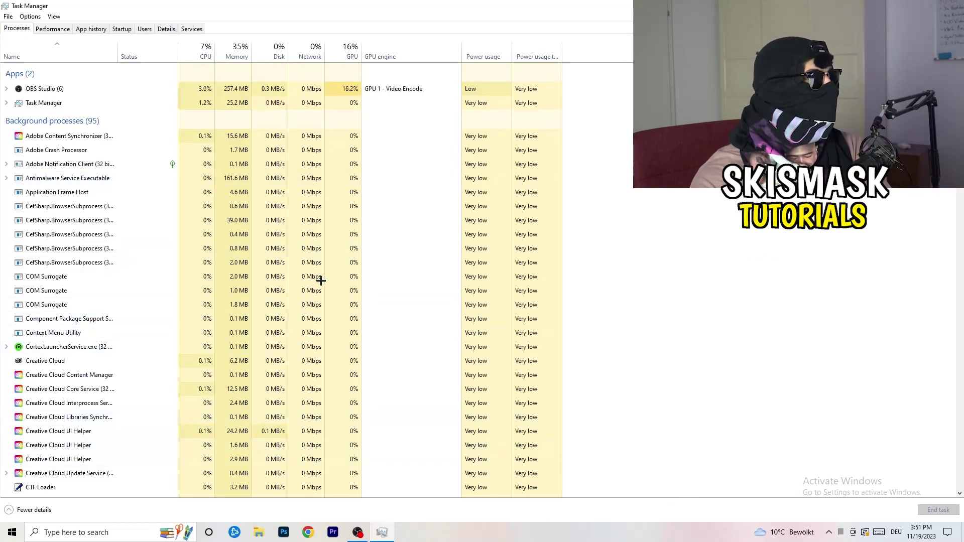
In the detailed process list, view the priority levels available for a Creative Cloud UI Helper process.
{"action": "left_click", "coordinate": [166, 28]}
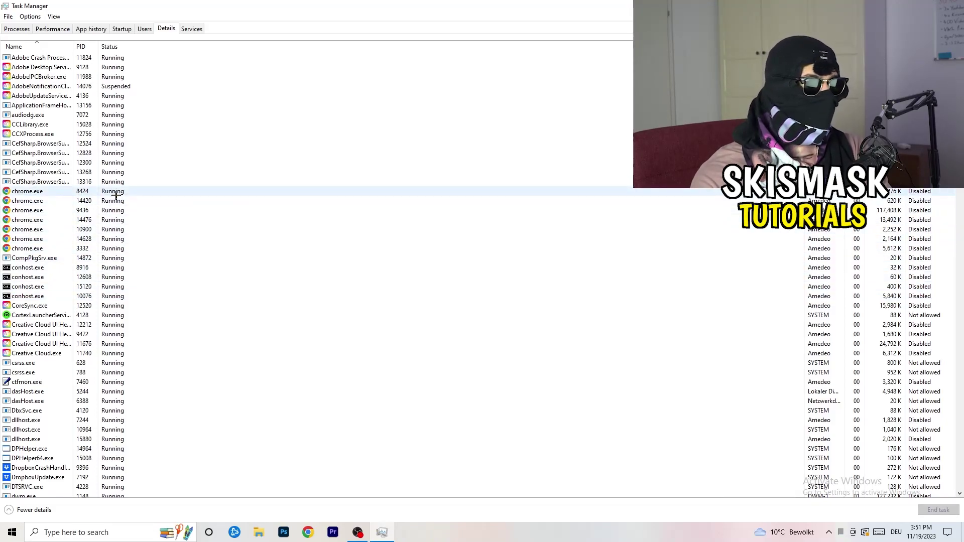
{"action": "scroll", "coordinate": [116, 195], "scroll_direction": "down", "scroll_amount": 3}
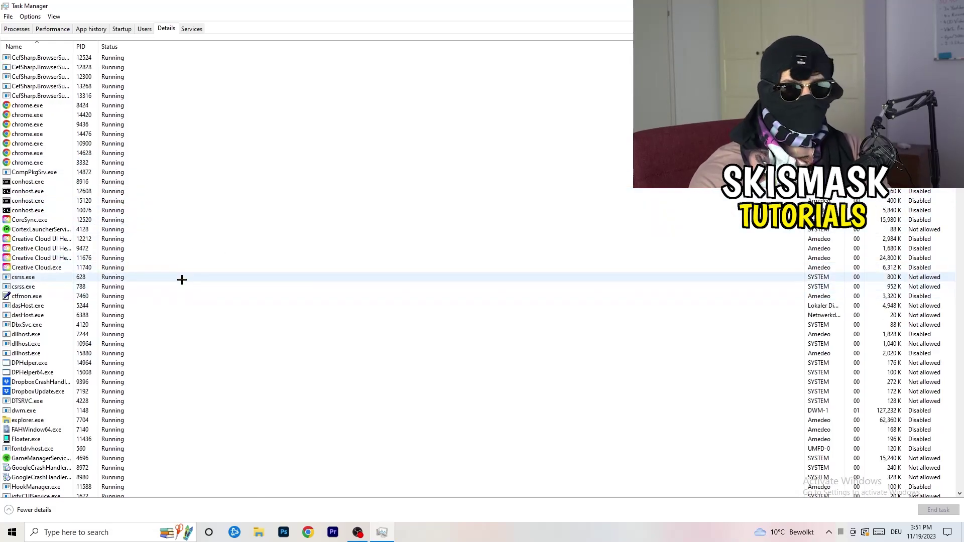
{"action": "right_click", "coordinate": [39, 257]}
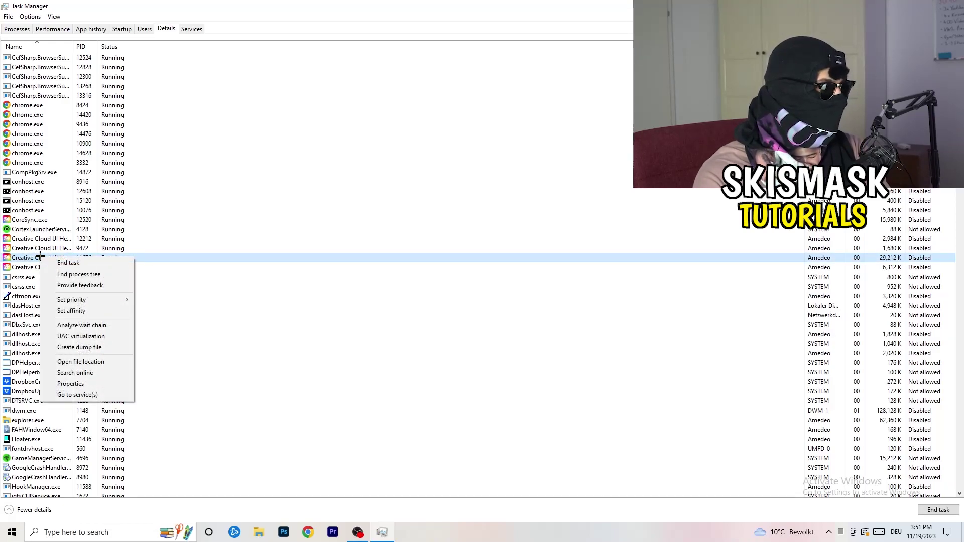
{"action": "mouse_move", "coordinate": [88, 302]}
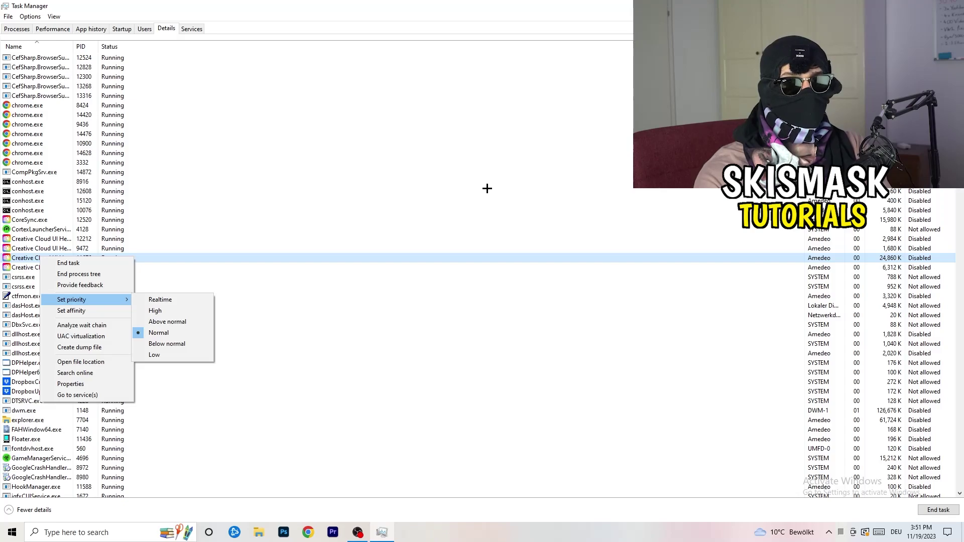
Review the startup apps and check the available actions for File Association Helper without changing it.
{"action": "left_click", "coordinate": [127, 29]}
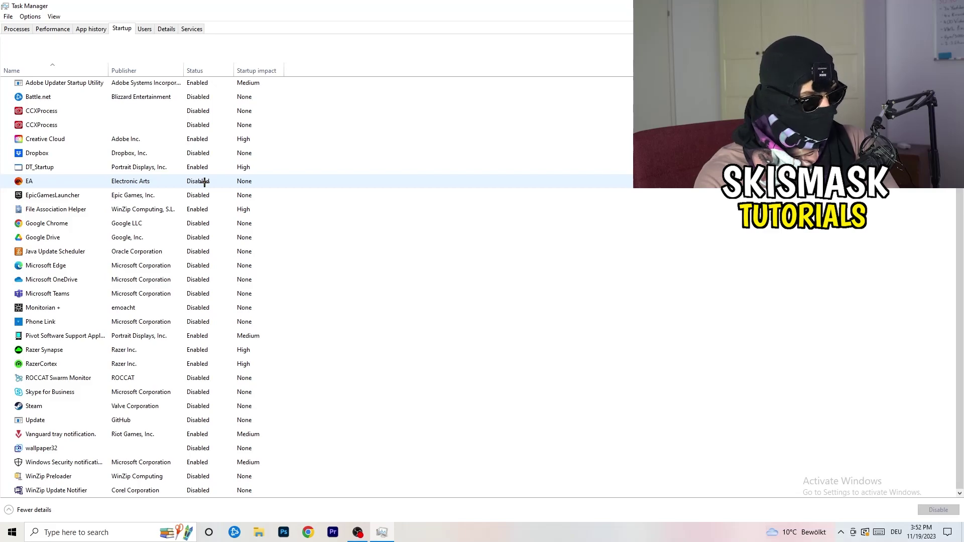
{"action": "right_click", "coordinate": [201, 209]}
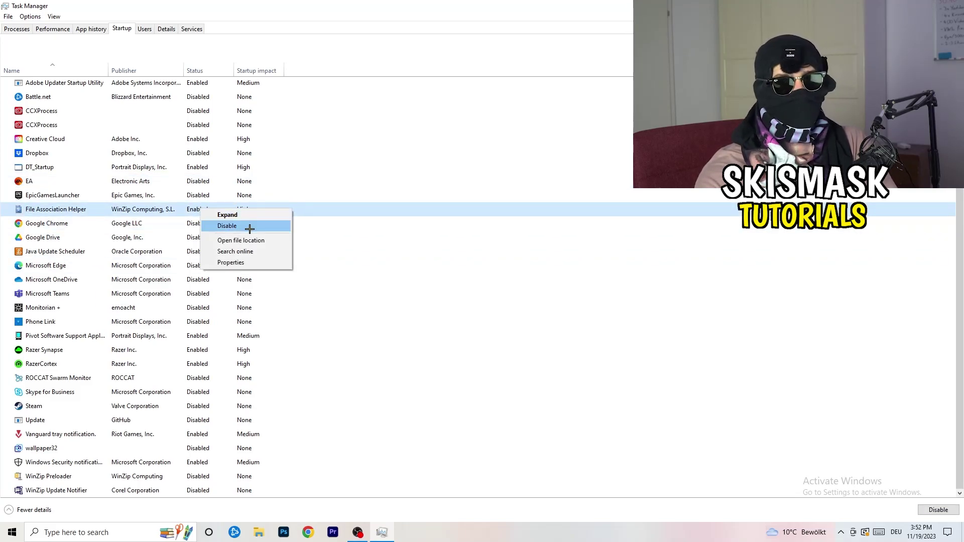
{"action": "left_click", "coordinate": [394, 73]}
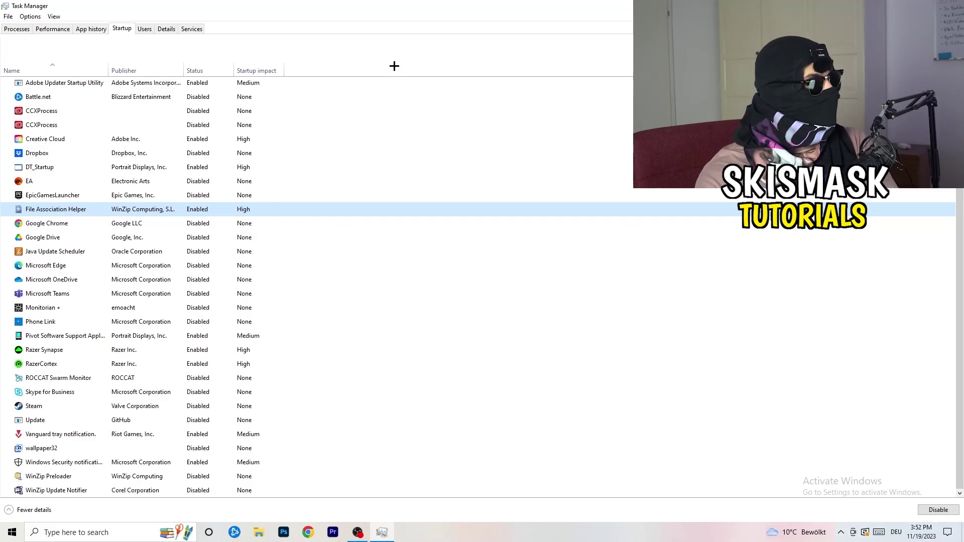
Sort the running processes by GPU usage, look through them and view the actions for the Microsoft Windows Search Indexer.
{"action": "left_click", "coordinate": [27, 29]}
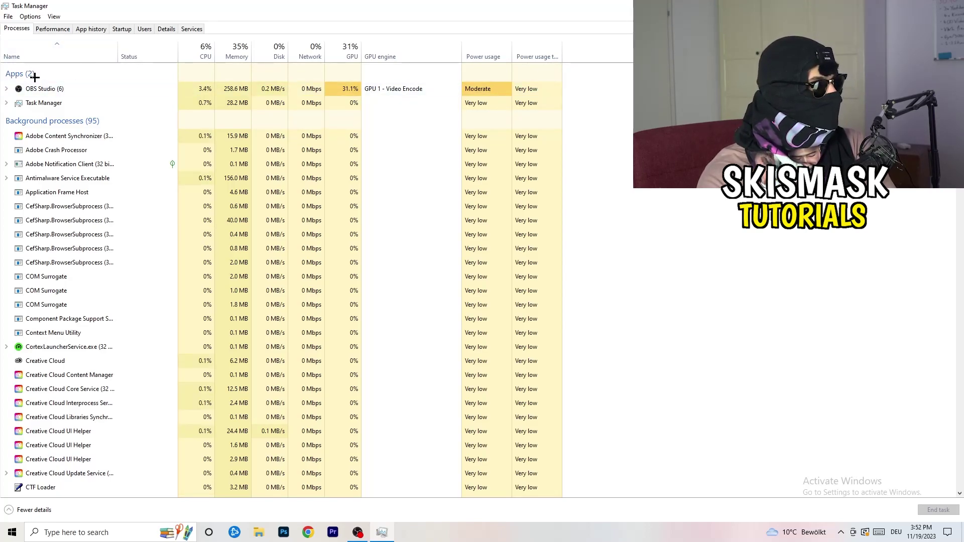
{"action": "left_click", "coordinate": [198, 50]}
{"action": "left_click", "coordinate": [340, 45]}
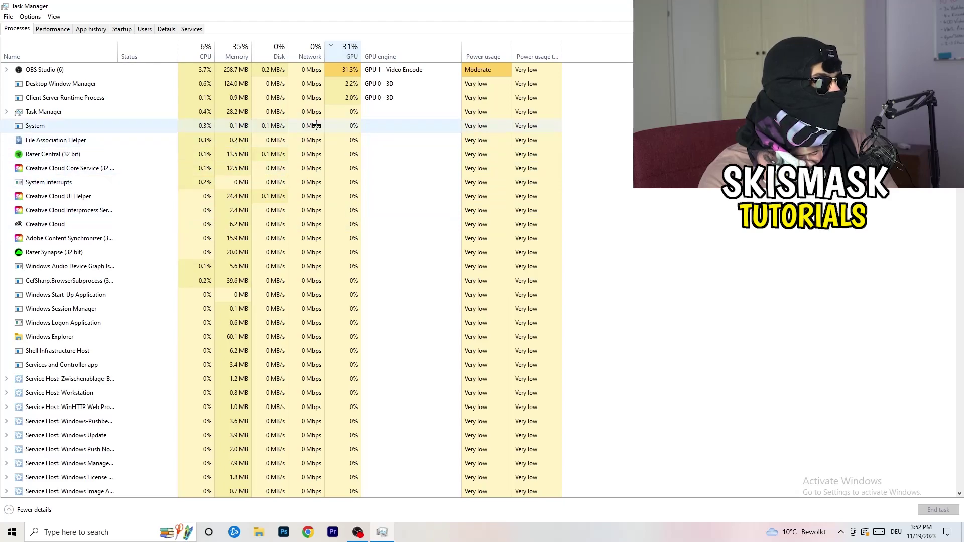
{"action": "left_click", "coordinate": [348, 52]}
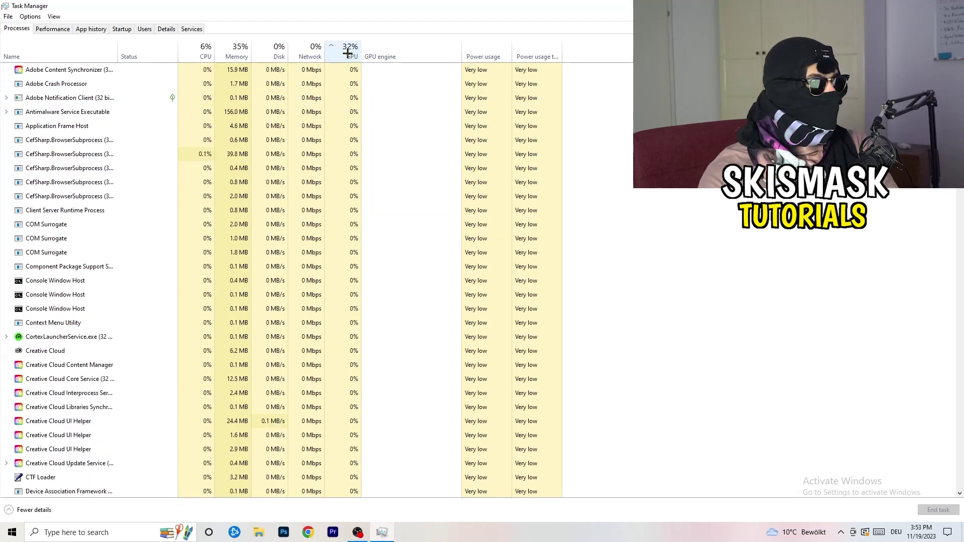
{"action": "scroll", "coordinate": [352, 159], "scroll_direction": "down", "scroll_amount": 4}
{"action": "scroll", "coordinate": [352, 160], "scroll_direction": "down", "scroll_amount": 9}
{"action": "scroll", "coordinate": [354, 158], "scroll_direction": "up", "scroll_amount": 13}
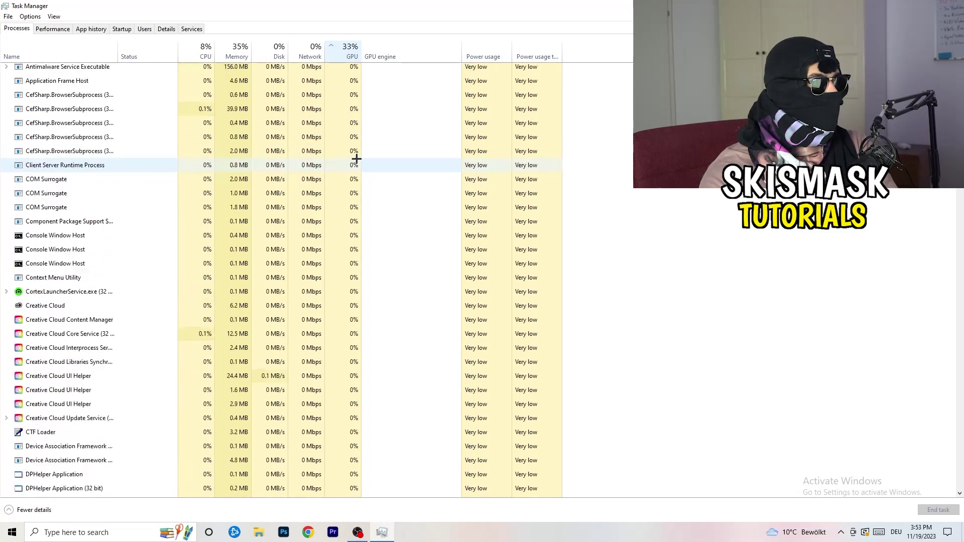
{"action": "scroll", "coordinate": [356, 155], "scroll_direction": "down", "scroll_amount": 15}
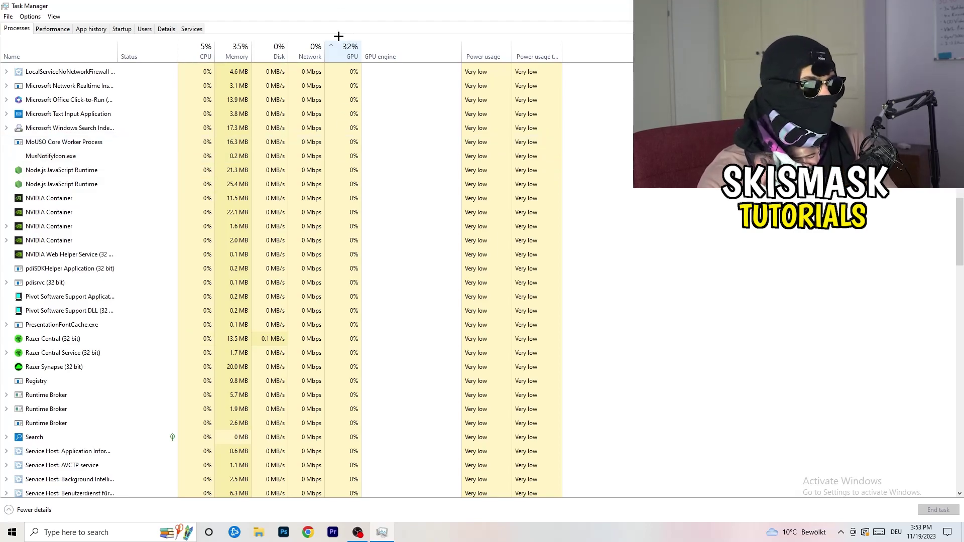
{"action": "right_click", "coordinate": [327, 125]}
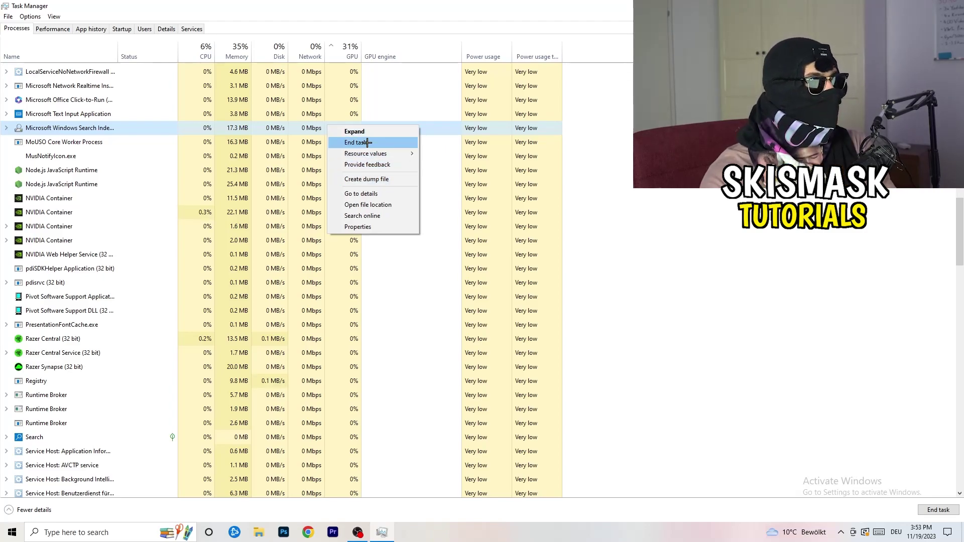
Sort the processes by CPU usage and close Task Manager.
{"action": "left_click", "coordinate": [202, 49]}
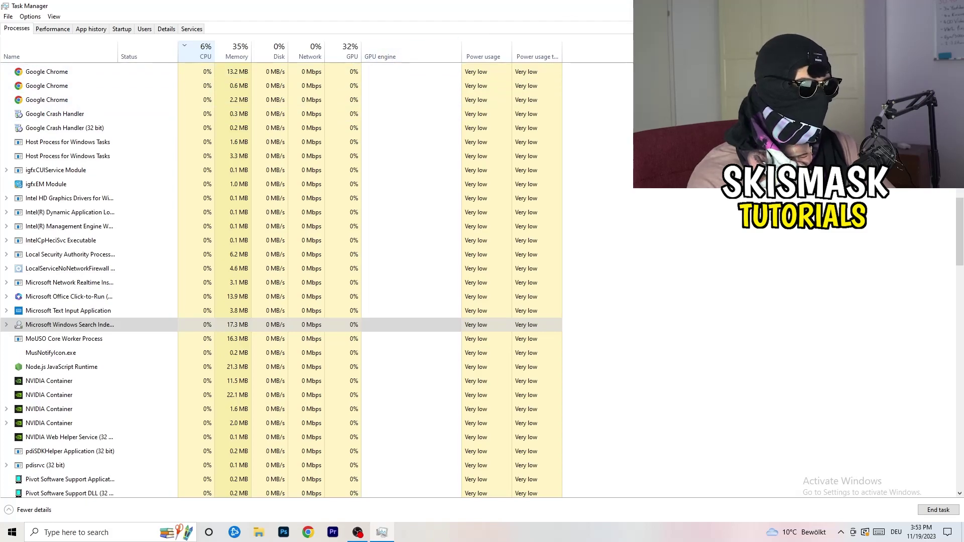
{"action": "key", "text": "alt+F4"}
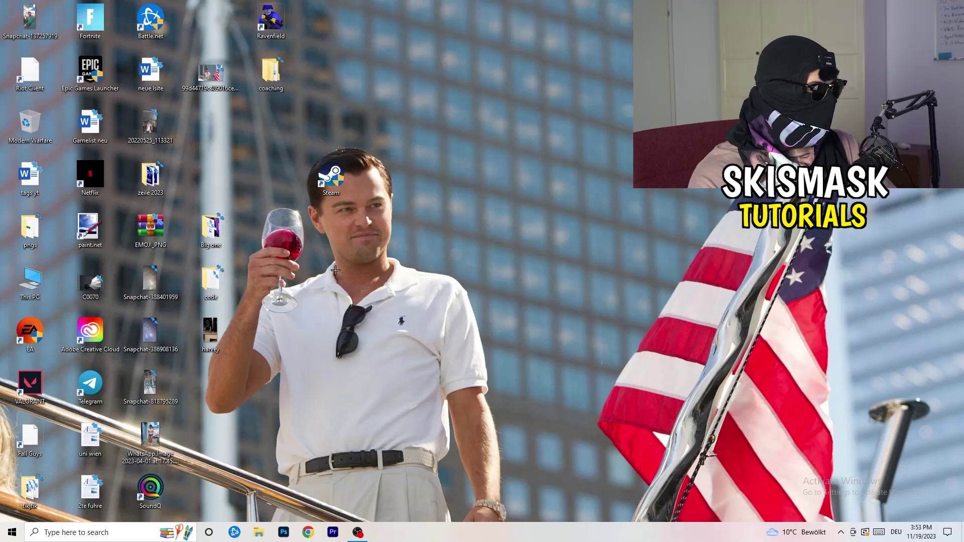
Open Windows Settings and view the Xbox Game Bar options in the gaming category.
{"action": "left_click", "coordinate": [12, 533]}
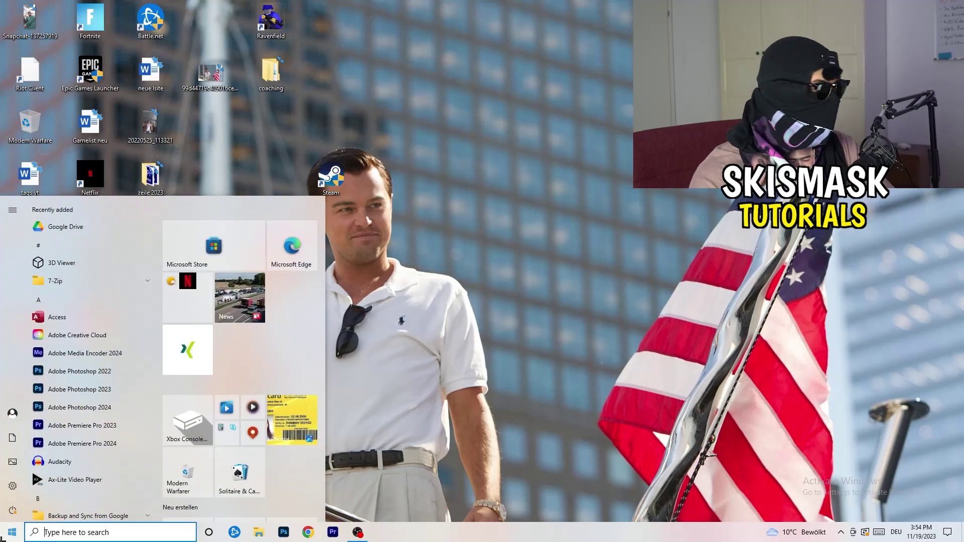
{"action": "left_click", "coordinate": [11, 487]}
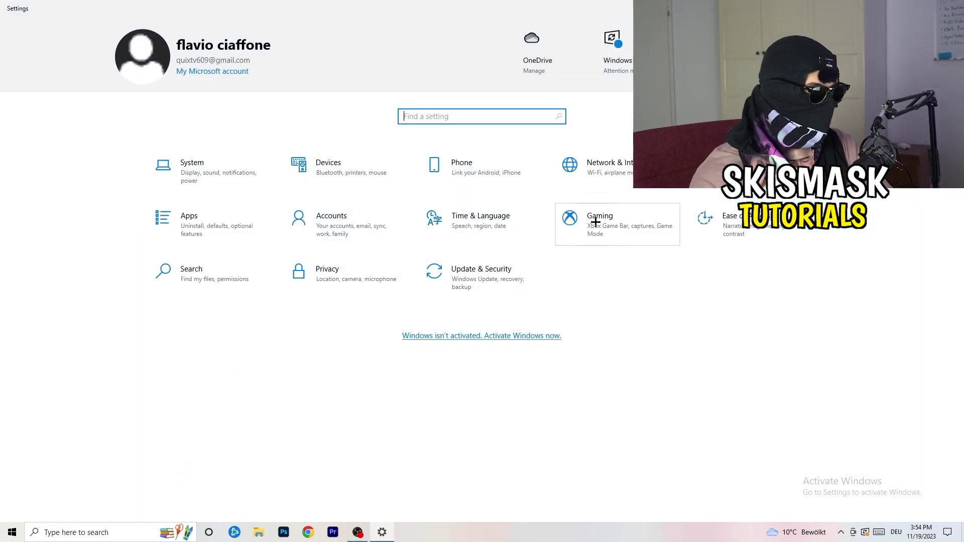
{"action": "left_click", "coordinate": [566, 224]}
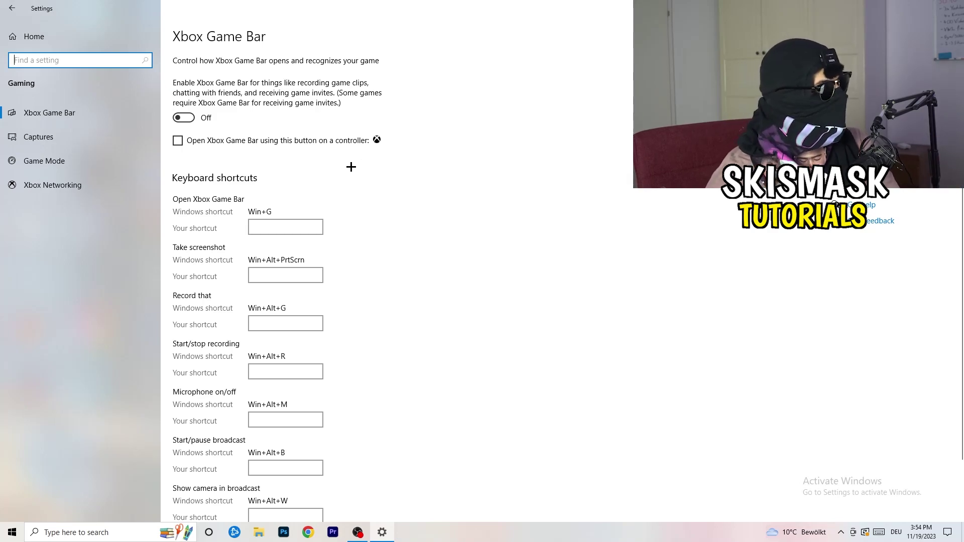
Review the background recording, audio and video capture settings, and view the Game Mode setting.
{"action": "left_click", "coordinate": [85, 132]}
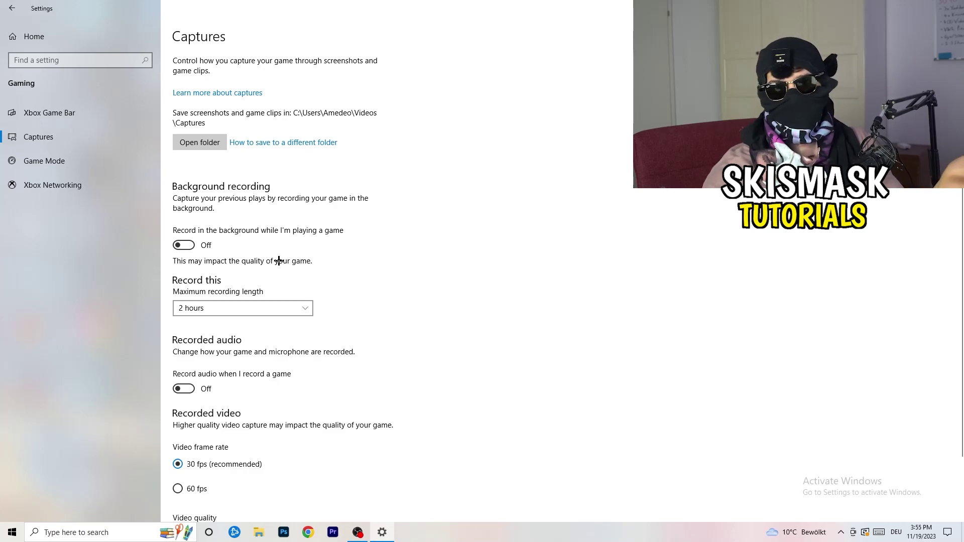
{"action": "scroll", "coordinate": [277, 261], "scroll_direction": "down", "scroll_amount": 2}
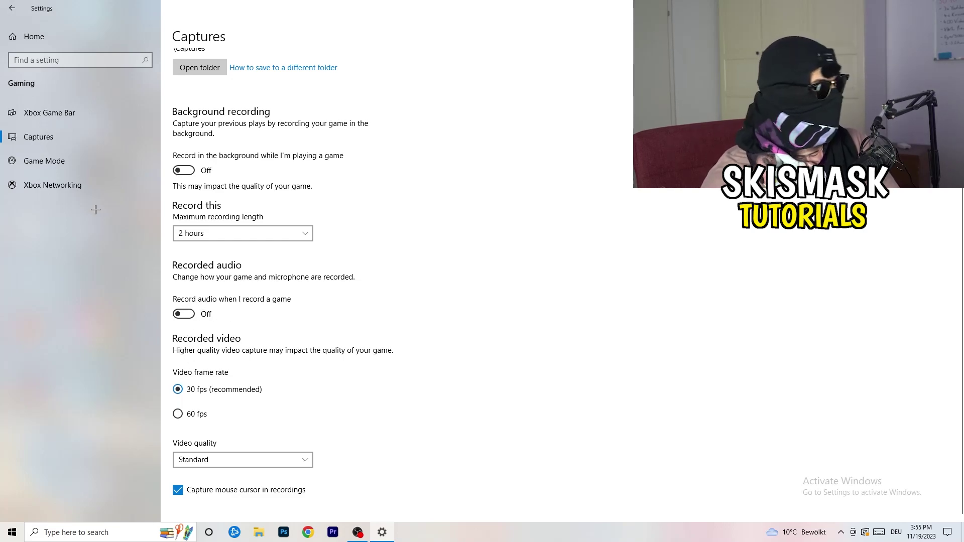
{"action": "left_click", "coordinate": [21, 160]}
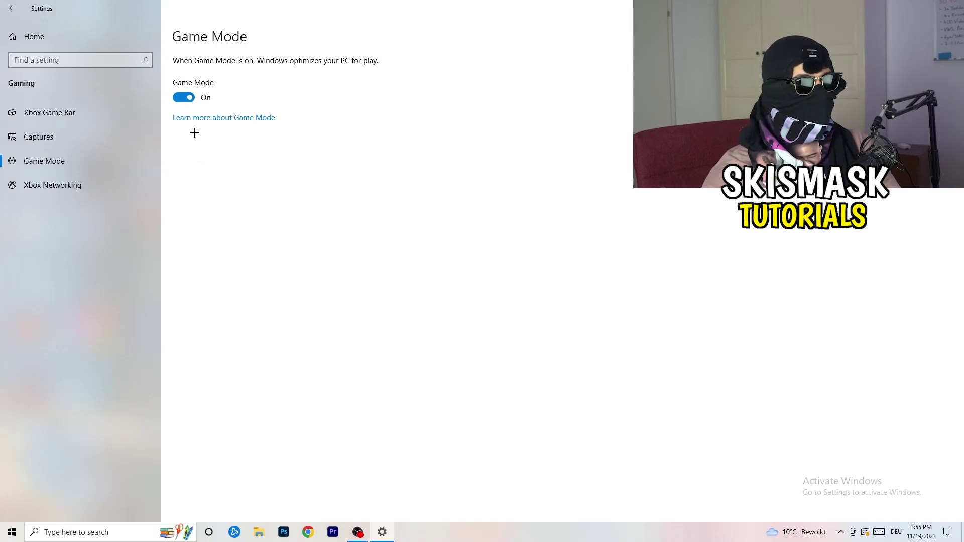
Return to the Settings home and view the Windows Update status under Update & Security, briefly moving the window aside and maximizing it again.
{"action": "left_click", "coordinate": [12, 8]}
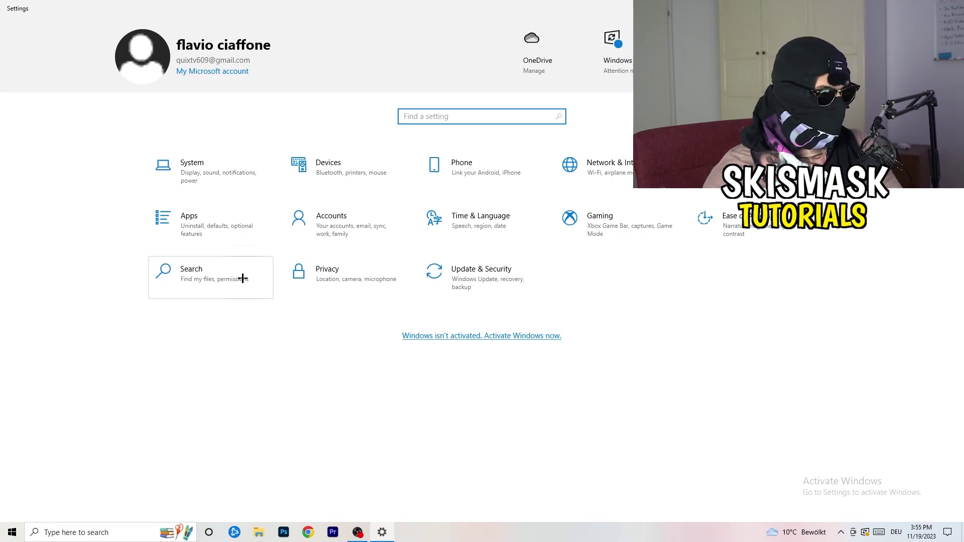
{"action": "left_click", "coordinate": [498, 313]}
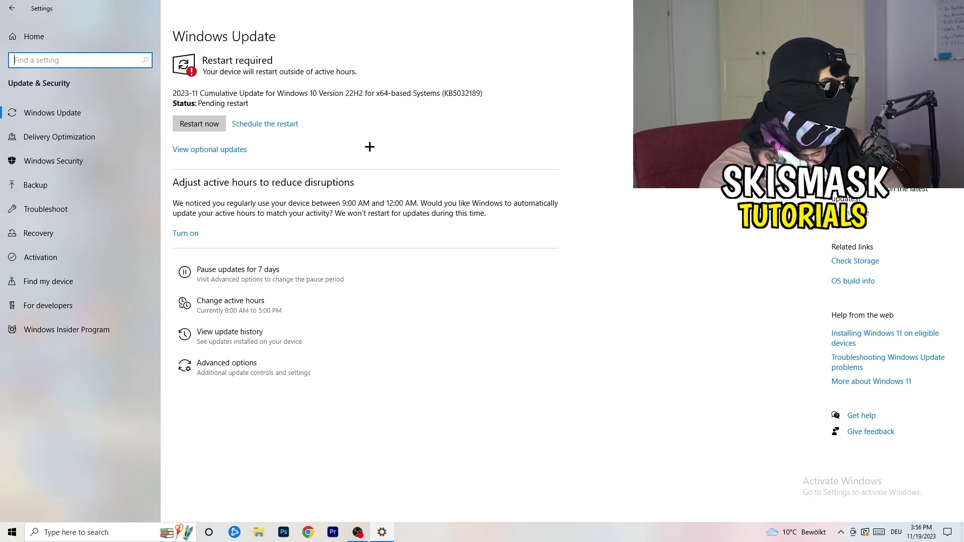
{"action": "left_click_drag", "start_coordinate": [518, 8], "coordinate": [158, 373]}
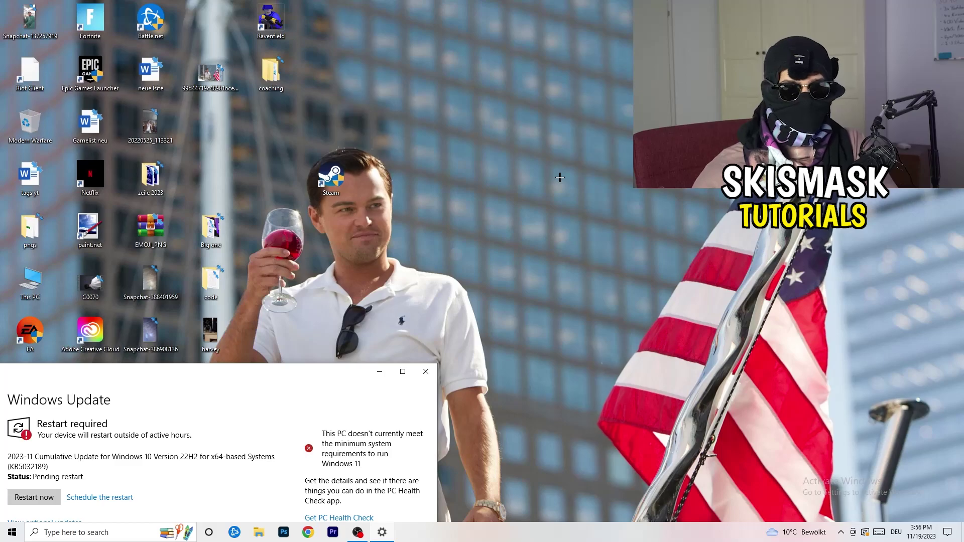
{"action": "left_click", "coordinate": [403, 371]}
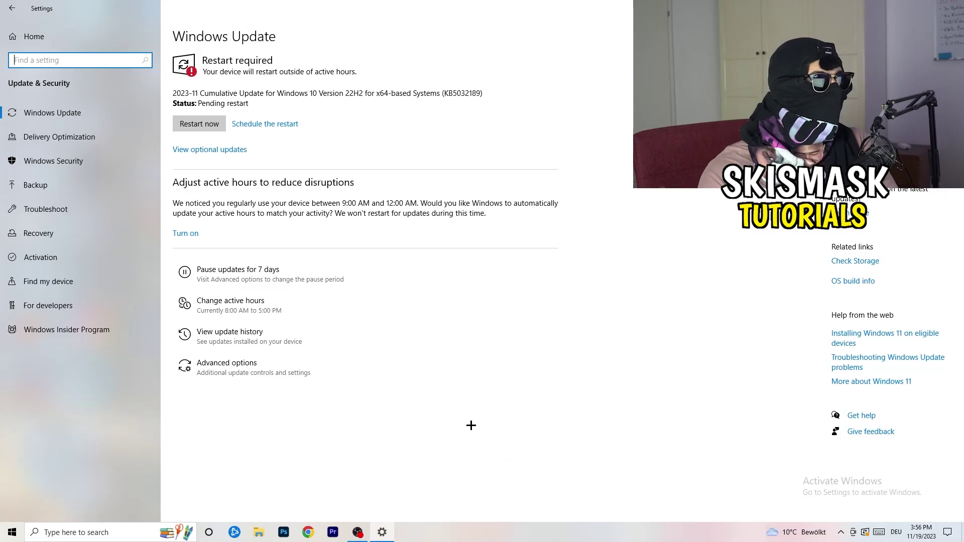
Open the System display settings and review the scale, layout and multiple display options, including the available display resolutions.
{"action": "left_click", "coordinate": [25, 44]}
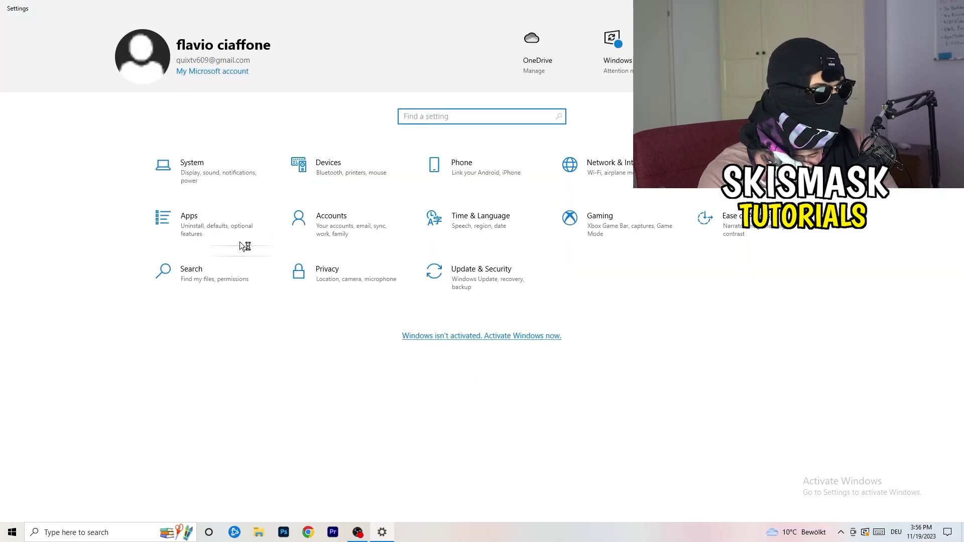
{"action": "key", "text": "Tab"}
{"action": "key", "text": "Return"}
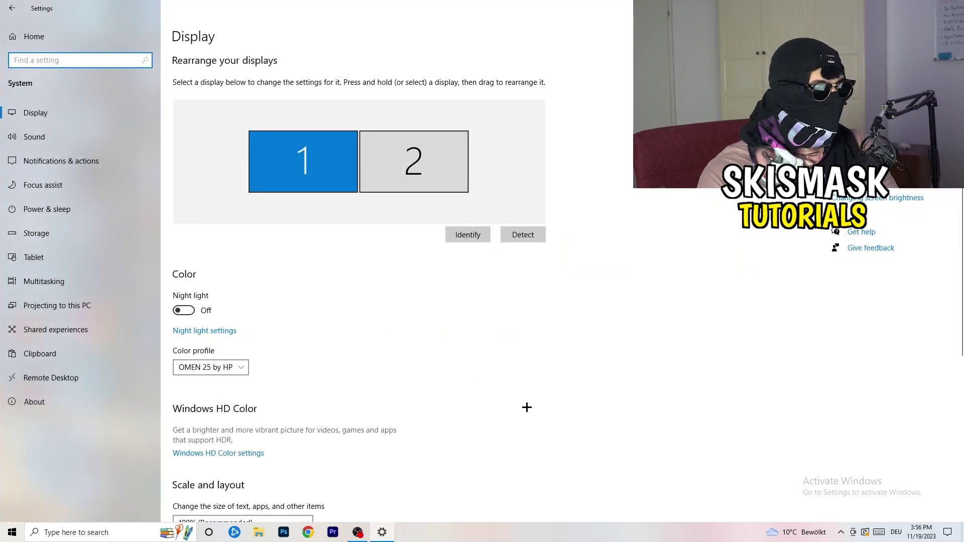
{"action": "left_click", "coordinate": [183, 39]}
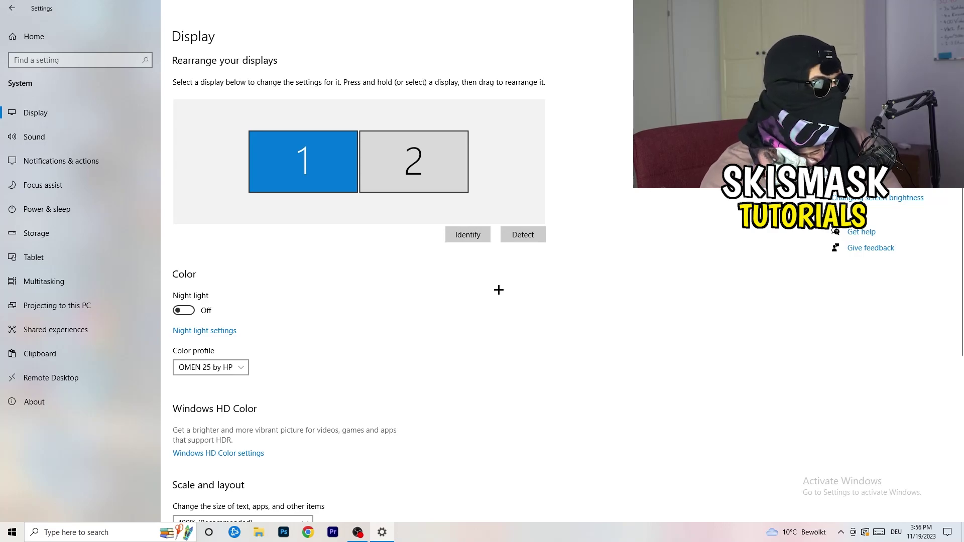
{"action": "scroll", "coordinate": [377, 253], "scroll_direction": "down", "scroll_amount": 3}
{"action": "scroll", "coordinate": [378, 253], "scroll_direction": "down", "scroll_amount": 2}
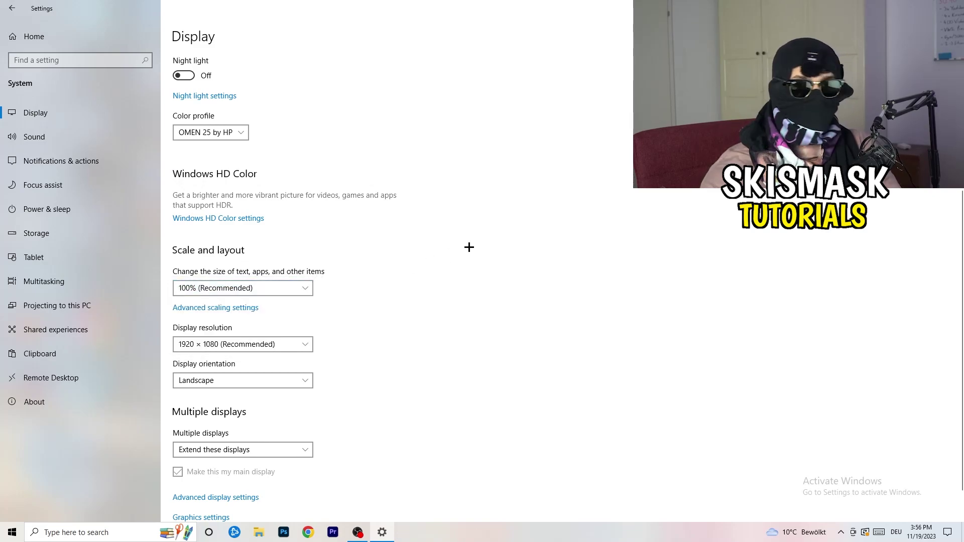
{"action": "scroll", "coordinate": [230, 272], "scroll_direction": "down", "scroll_amount": 2}
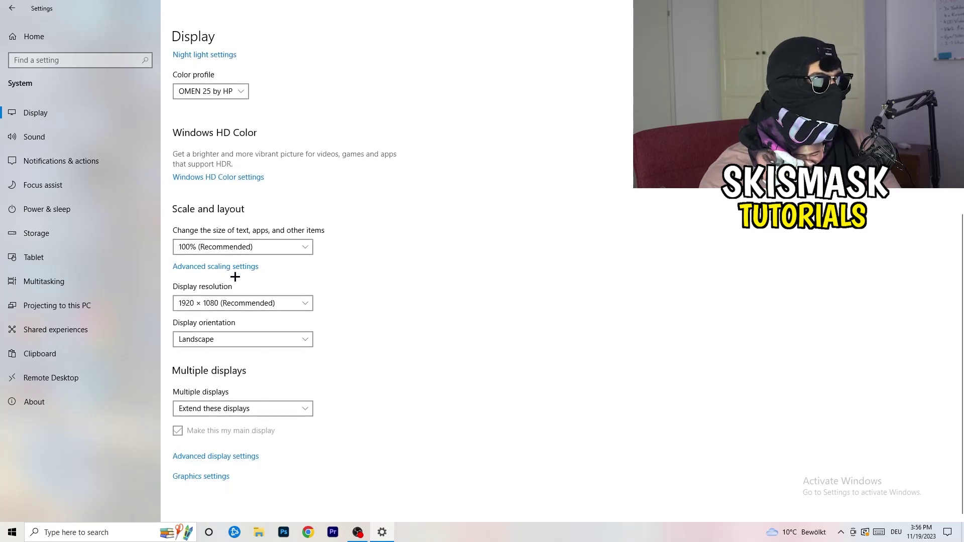
{"action": "left_click", "coordinate": [260, 304]}
{"action": "left_click", "coordinate": [484, 276]}
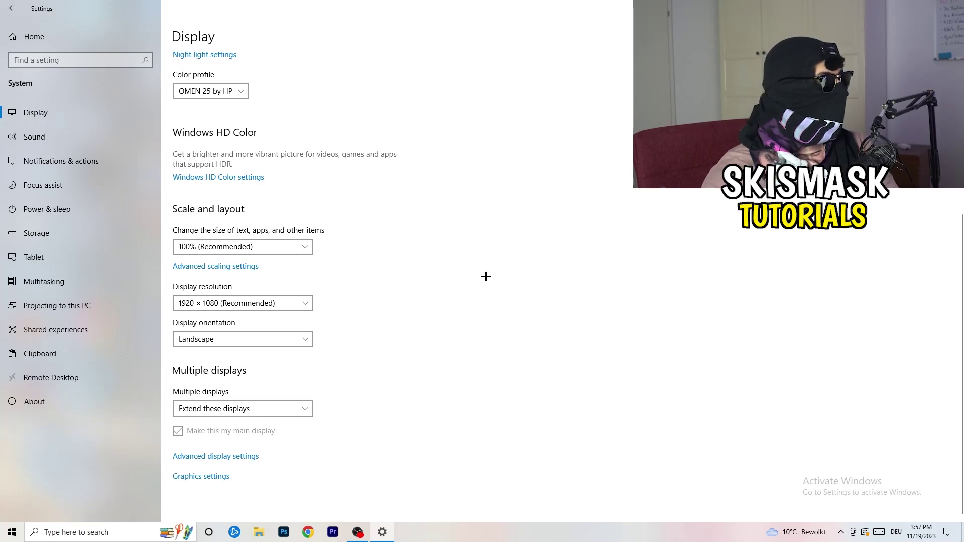
View the power plans, including the additional ones, in Power Options from the Power & sleep settings, and close Power Options.
{"action": "left_click", "coordinate": [64, 210]}
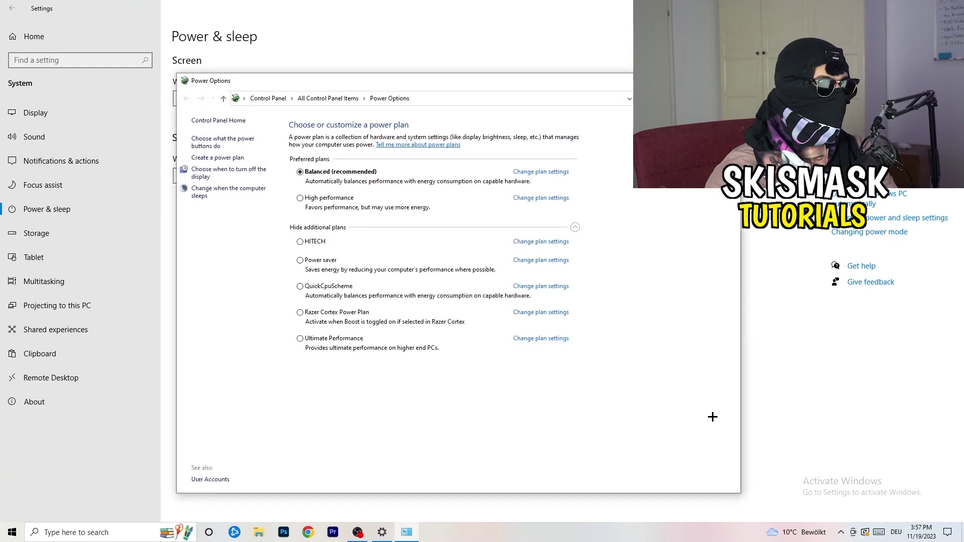
{"action": "left_click", "coordinate": [575, 227]}
{"action": "left_click", "coordinate": [575, 228]}
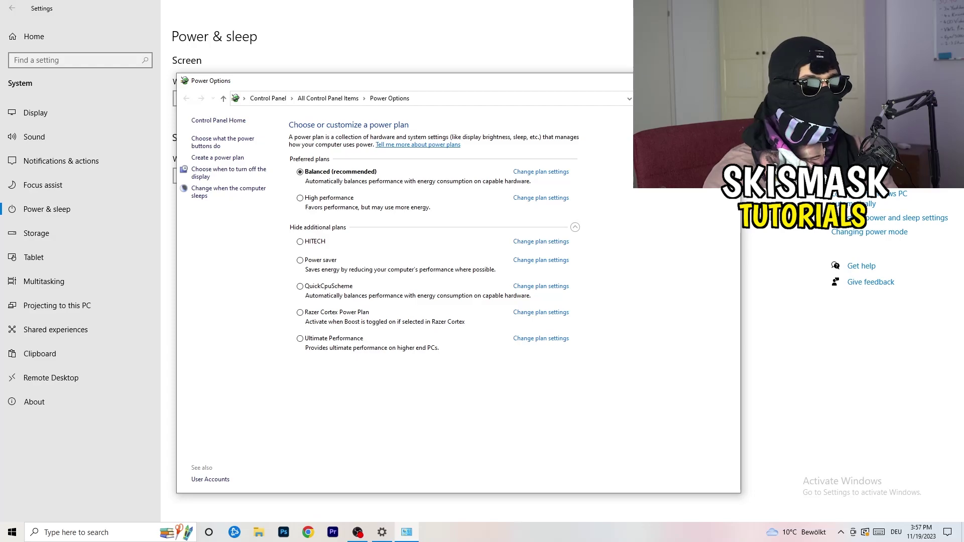
{"action": "left_click", "coordinate": [730, 81]}
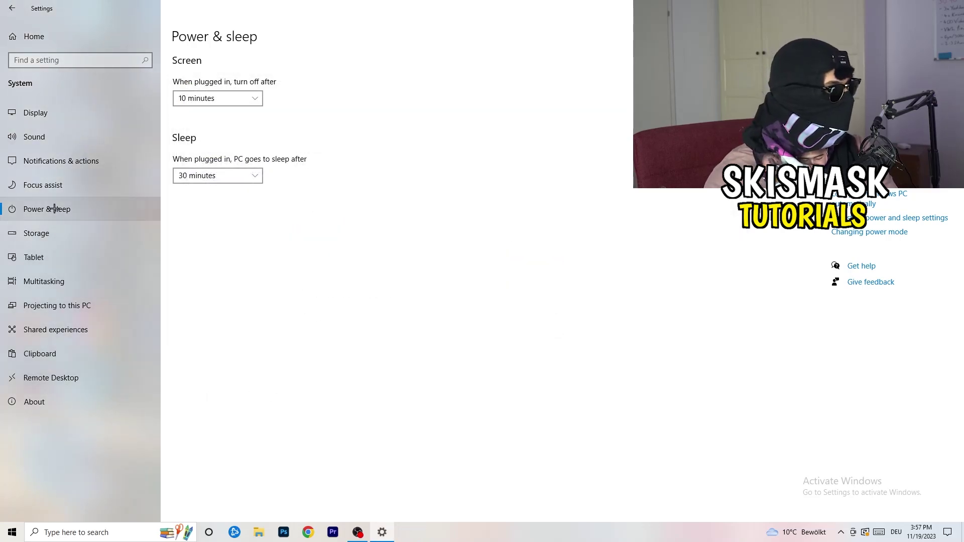
Review the Storage Sense configuration in the Storage settings and close Settings.
{"action": "left_click", "coordinate": [59, 234]}
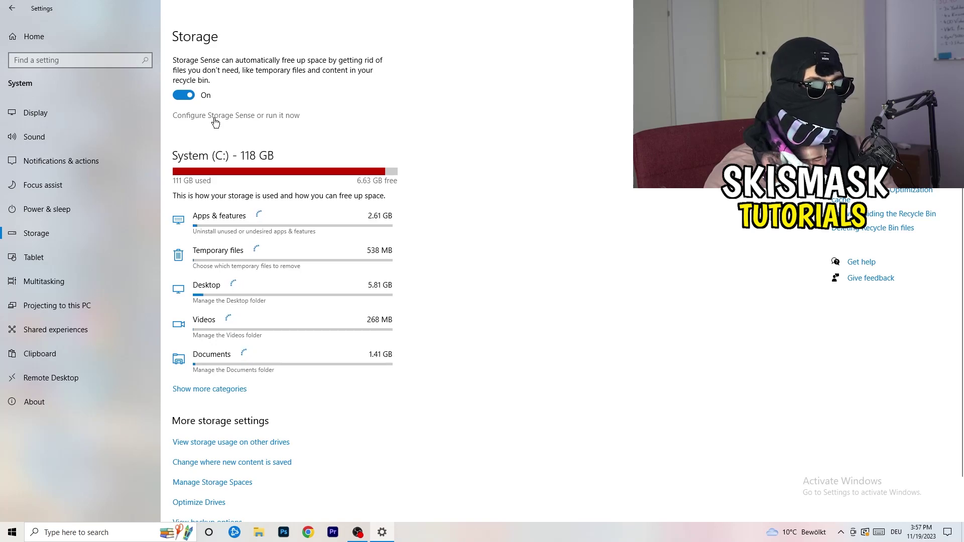
{"action": "left_click", "coordinate": [216, 116]}
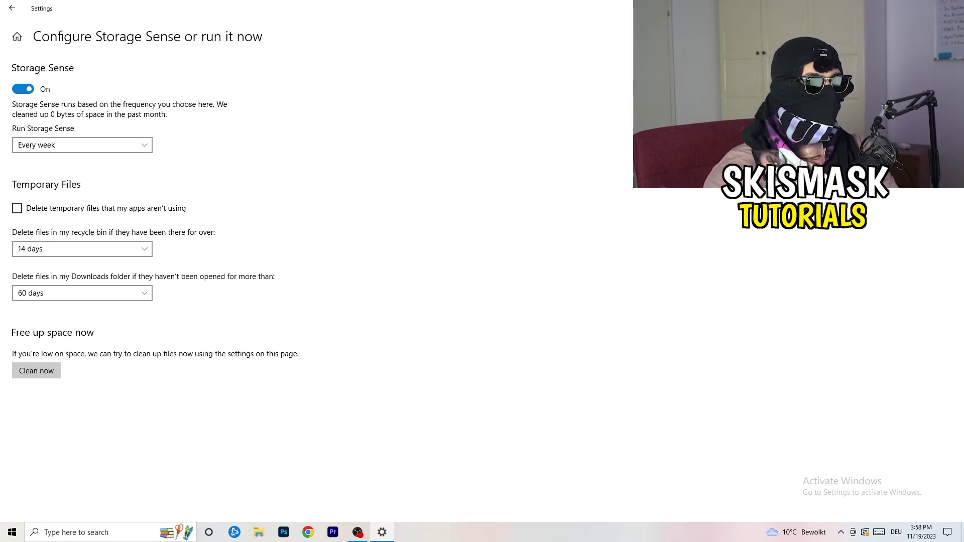
{"action": "key", "text": "alt+F4"}
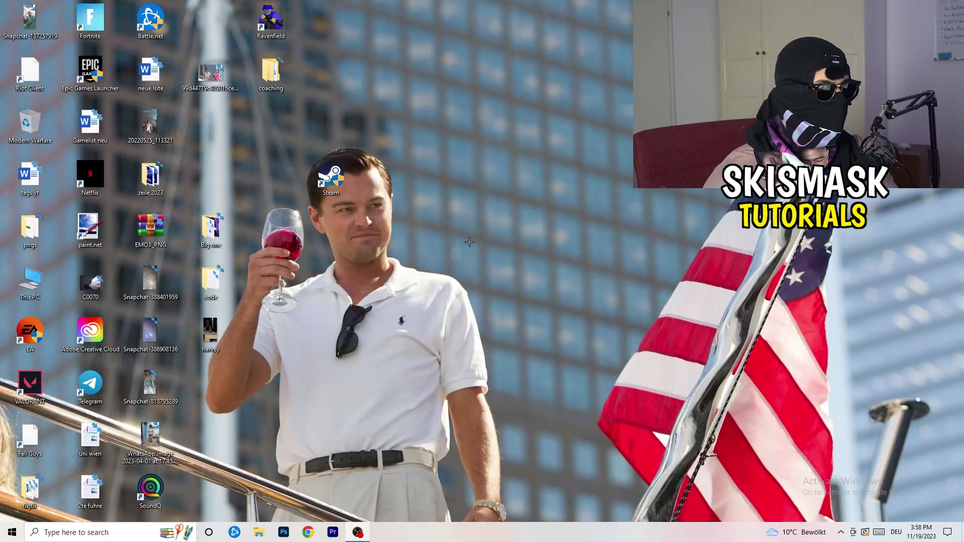